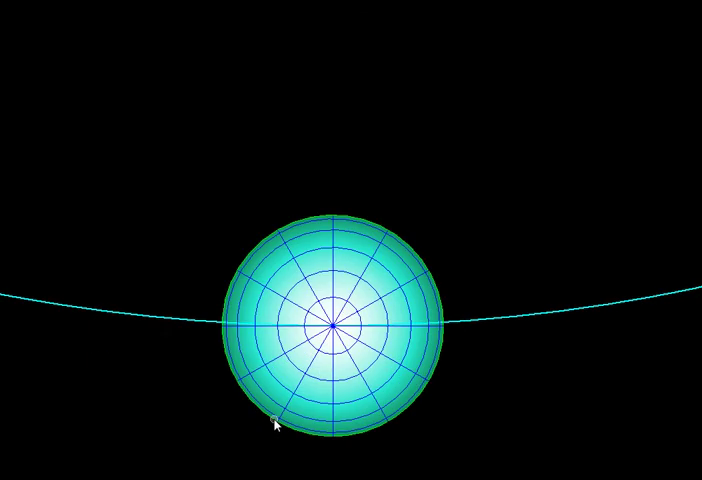
Zoom out from the Earth close-up to the full circular orbit around the Sun
click(274, 423)
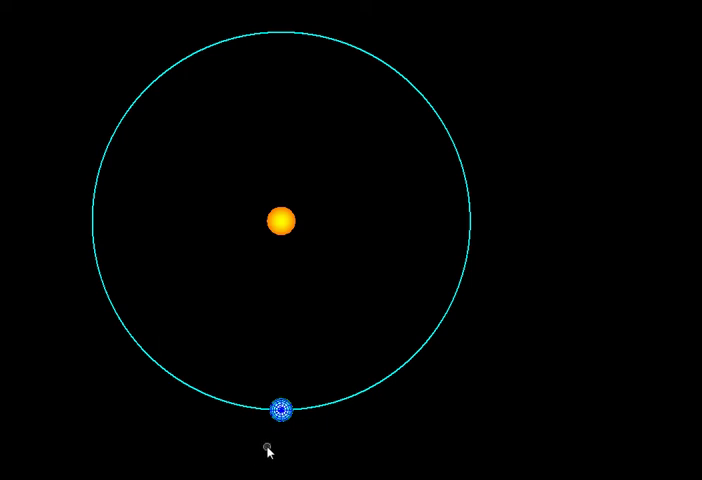
scroll(268, 450, up, 3)
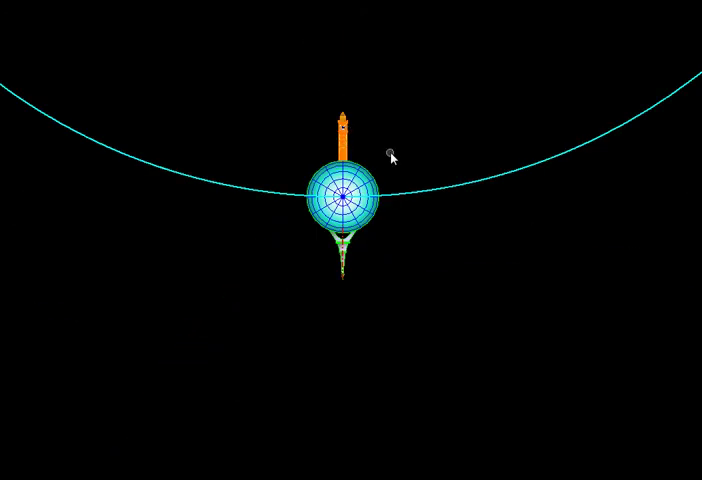
scroll(391, 223, up, 2)
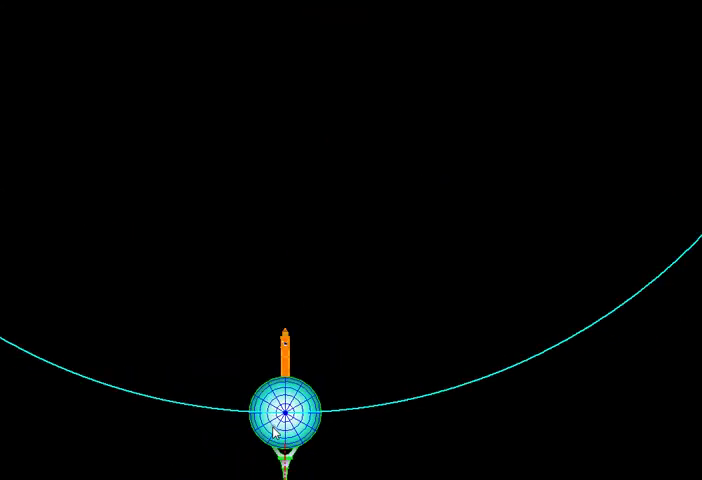
scroll(273, 432, down, 2)
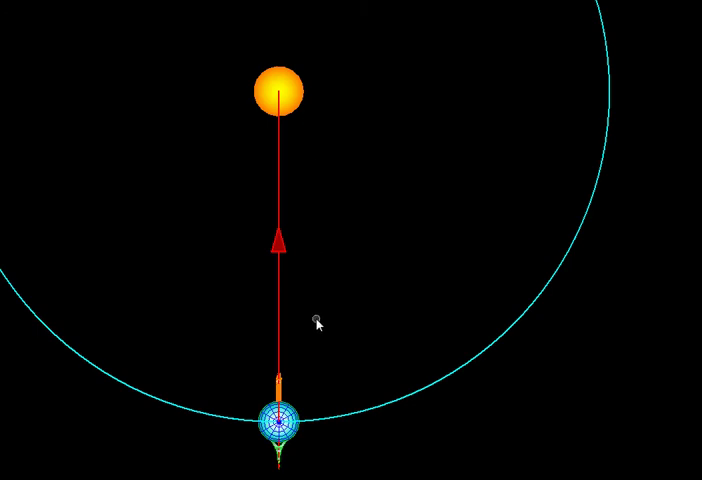
Pan and zoom-window around Earth to frame the red Sun line and green dashed star line
drag(318, 448, 326, 187)
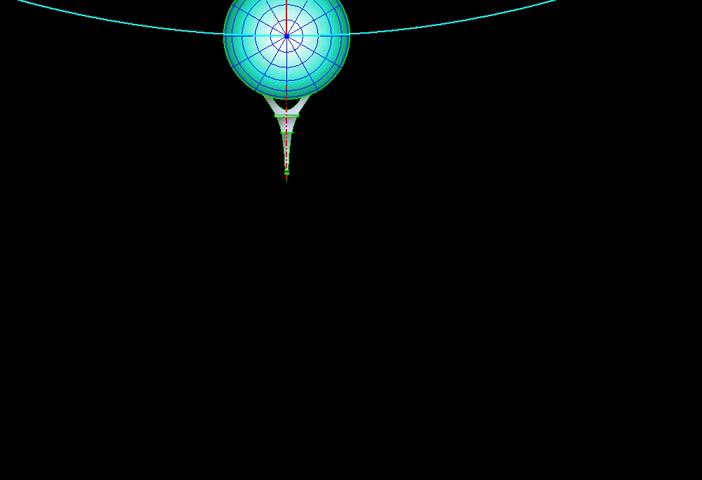
scroll(222, 78, down, 2)
scroll(200, 158, down, 2)
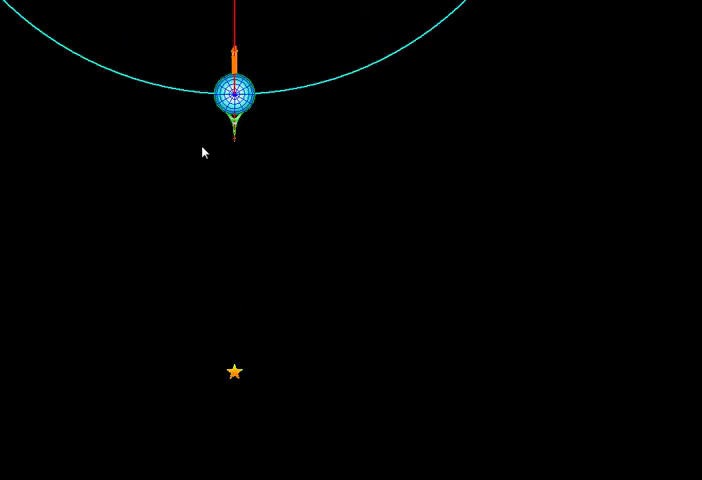
drag(182, 235, 231, 256)
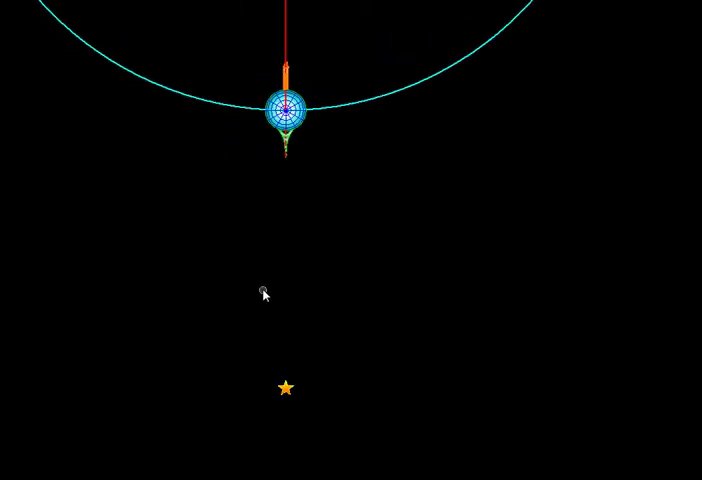
click(238, 74)
click(385, 405)
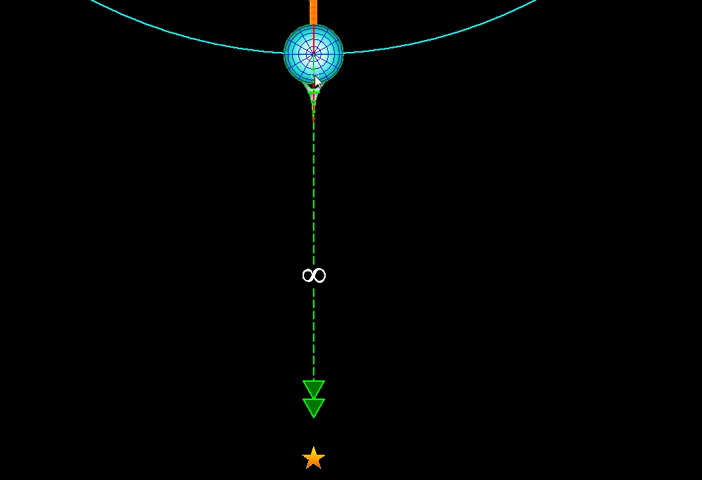
scroll(211, 292, down, 2)
scroll(205, 288, down, 2)
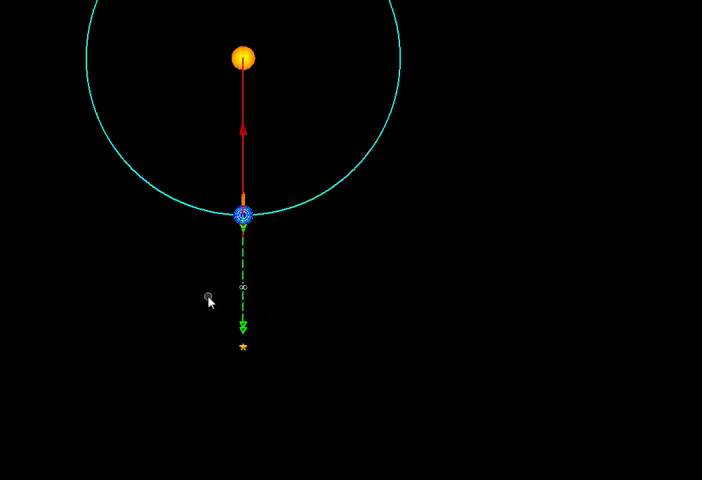
Recenter the view on Earth and its two equator monuments
middle_drag(217, 185, 215, 274)
scroll(235, 296, up, 3)
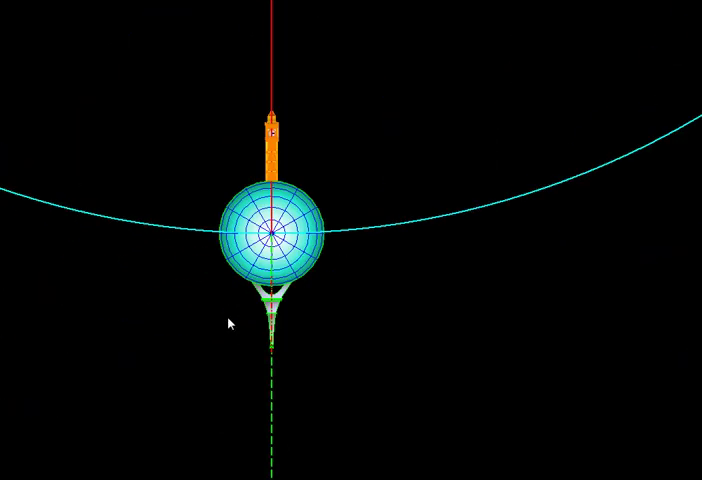
scroll(228, 320, up, 2)
scroll(228, 320, down, 3)
scroll(228, 318, down, 2)
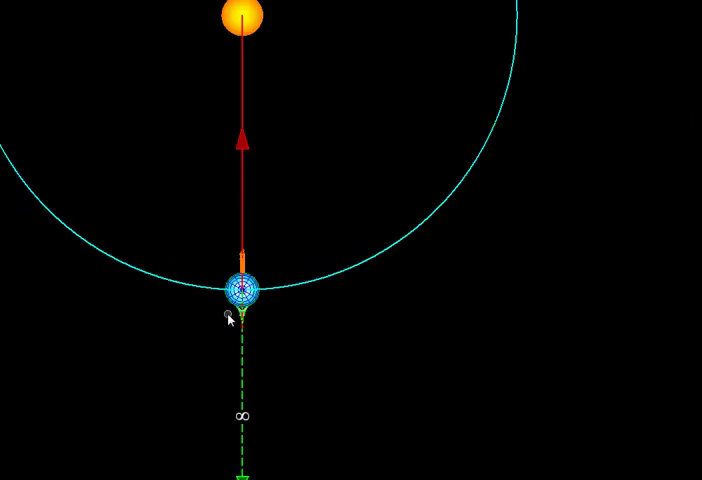
scroll(228, 318, down, 2)
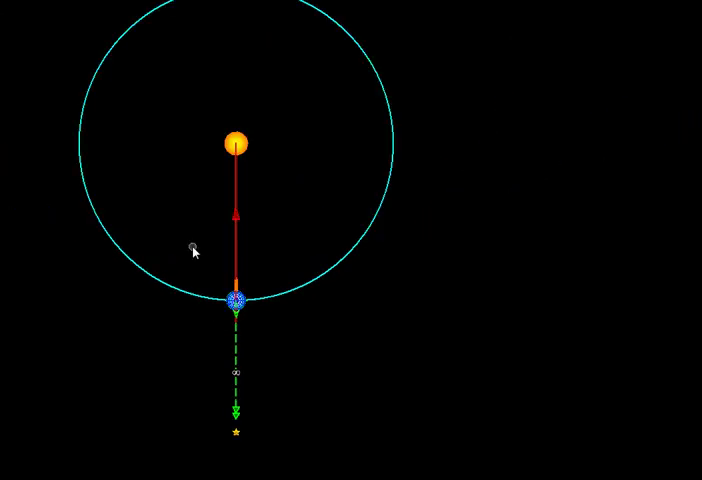
scroll(193, 250, up, 3)
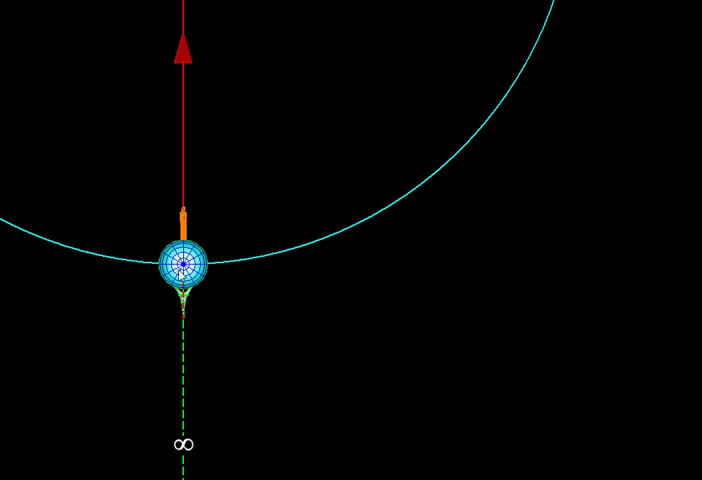
scroll(181, 276, up, 2)
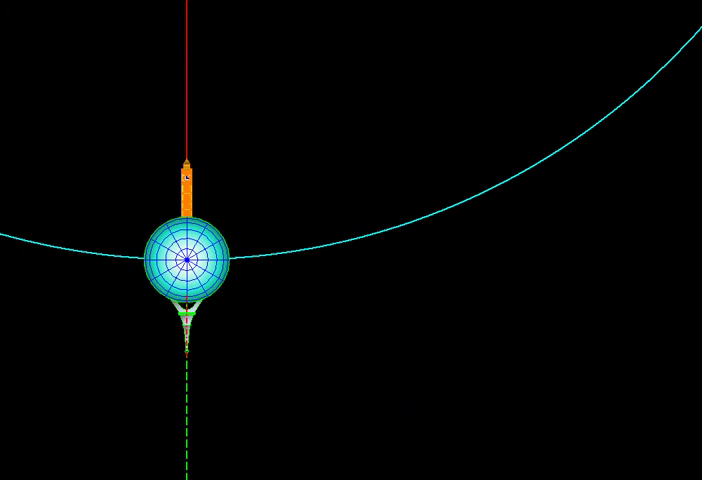
Rotate Earth counter-clockwise with the A key until the tower realigns with the red line
key(a)
key(a)
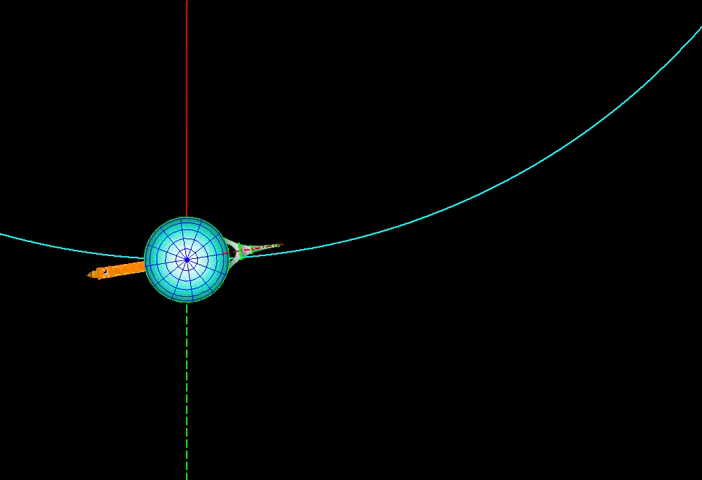
key(a)
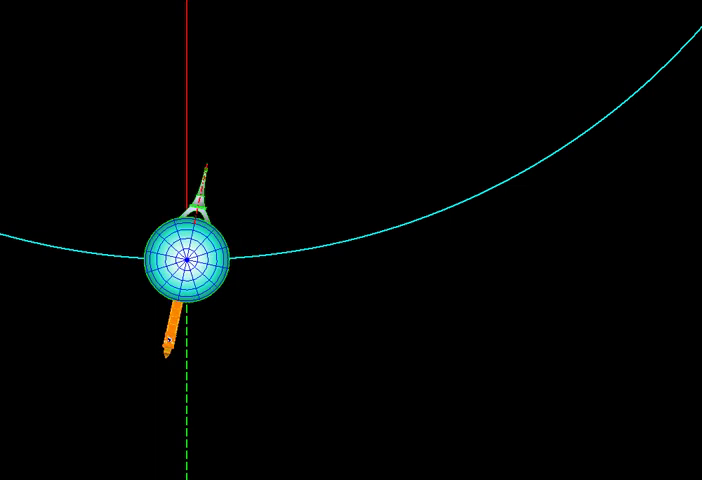
key(a)
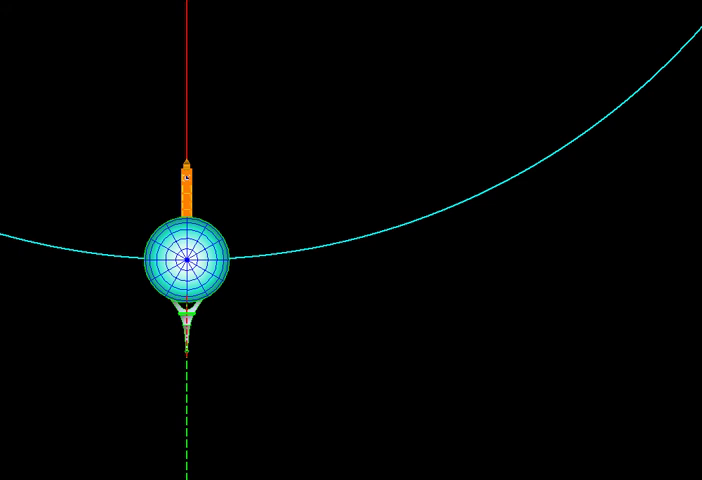
key(a)
scroll(185, 140, up, 3)
Select the Sun sight line, then pan until the Sun above and the star below both show
click(190, 146)
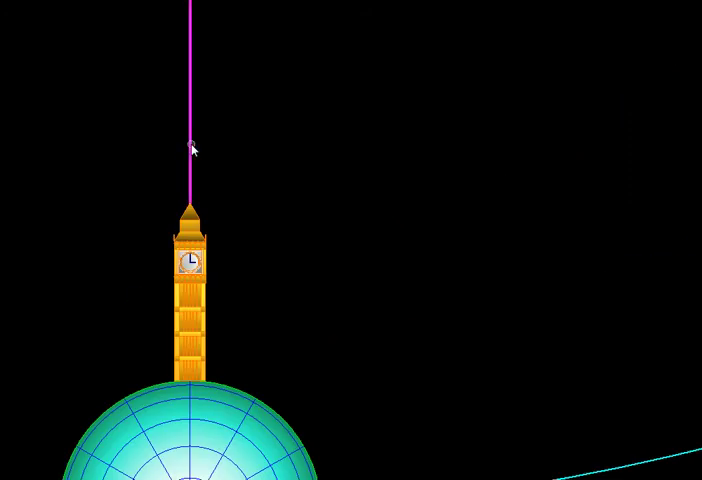
scroll(190, 146, down, 5)
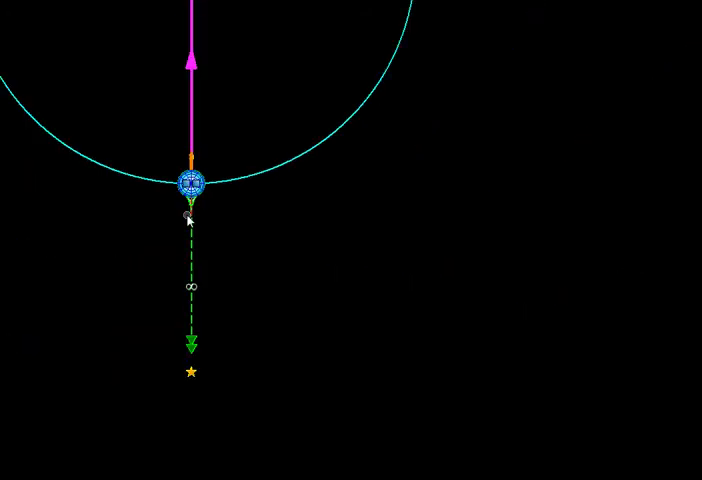
scroll(189, 220, up, 1)
scroll(190, 220, up, 2)
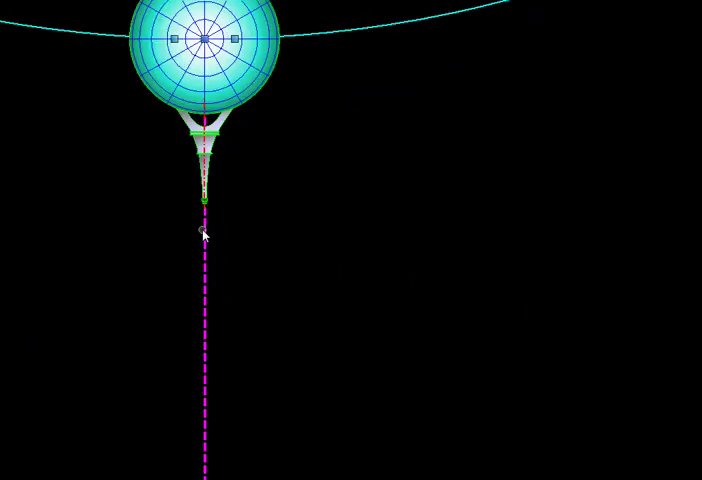
scroll(203, 234, down, 2)
scroll(204, 248, down, 2)
scroll(179, 258, up, 1)
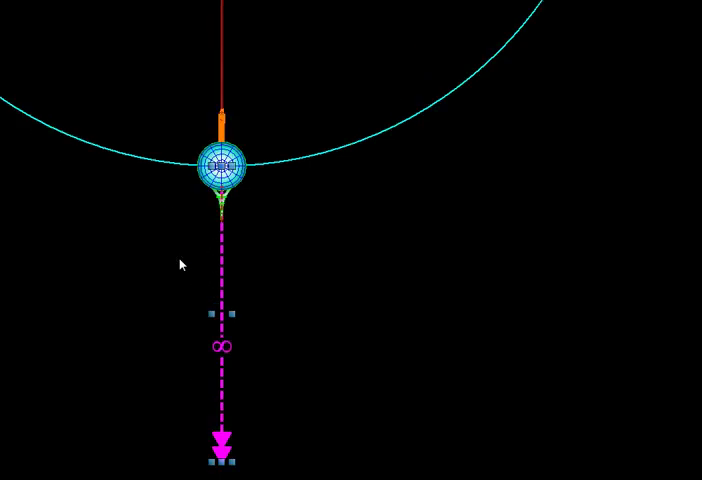
right_drag(179, 258, 172, 290)
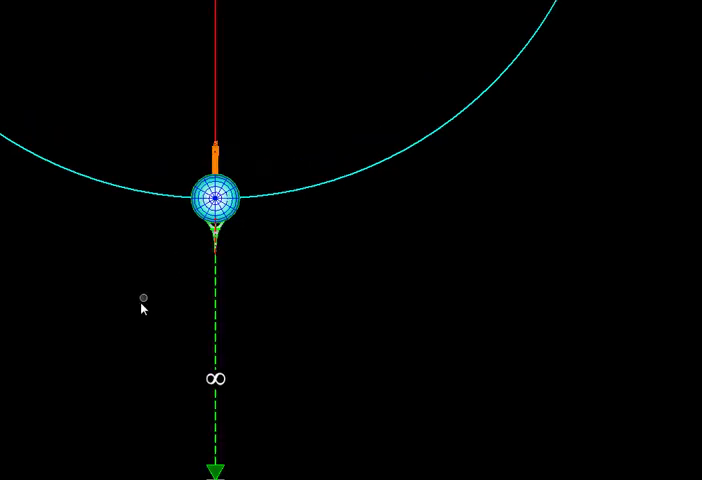
scroll(137, 290, down, 2)
right_drag(141, 188, 140, 220)
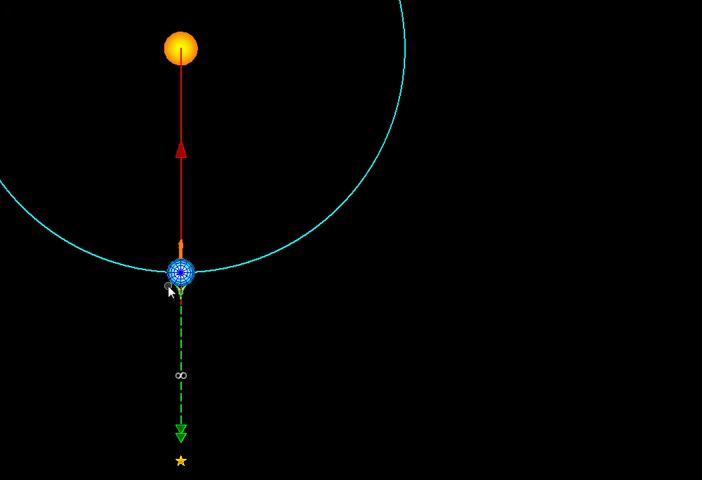
scroll(180, 276, up, 4)
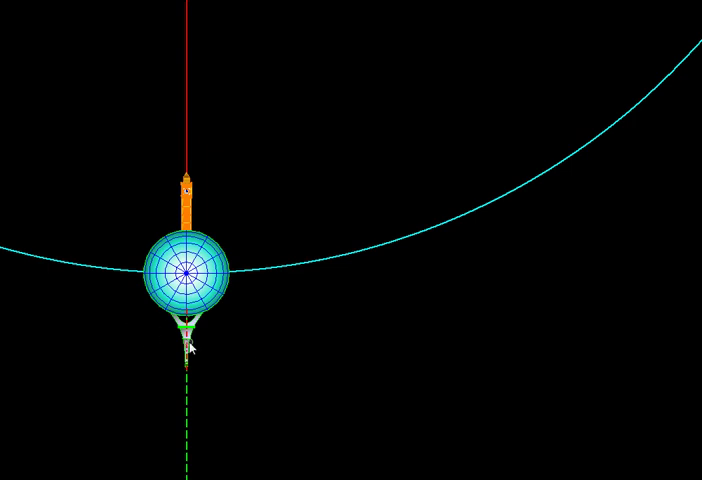
scroll(221, 360, down, 2)
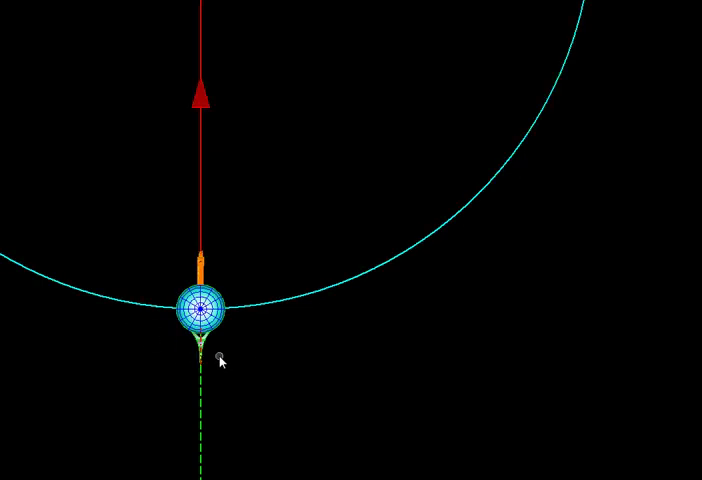
scroll(221, 360, down, 4)
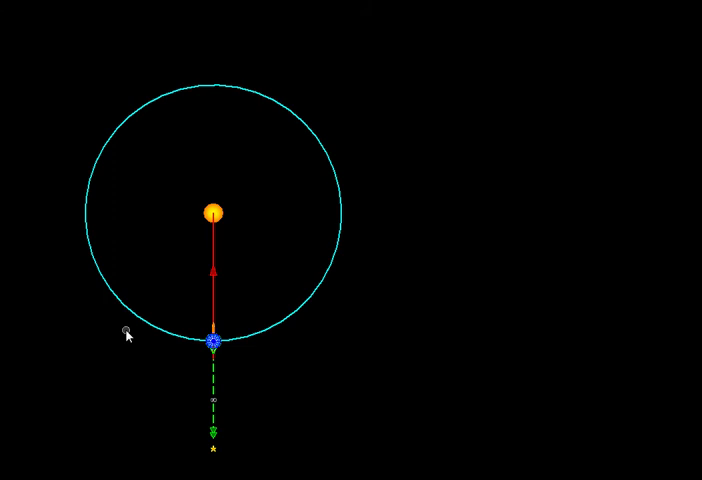
scroll(127, 335, up, 3)
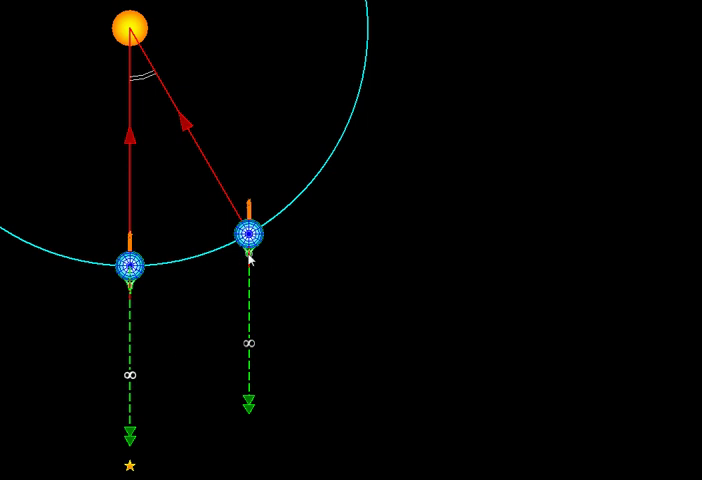
scroll(249, 259, up, 3)
scroll(250, 258, up, 5)
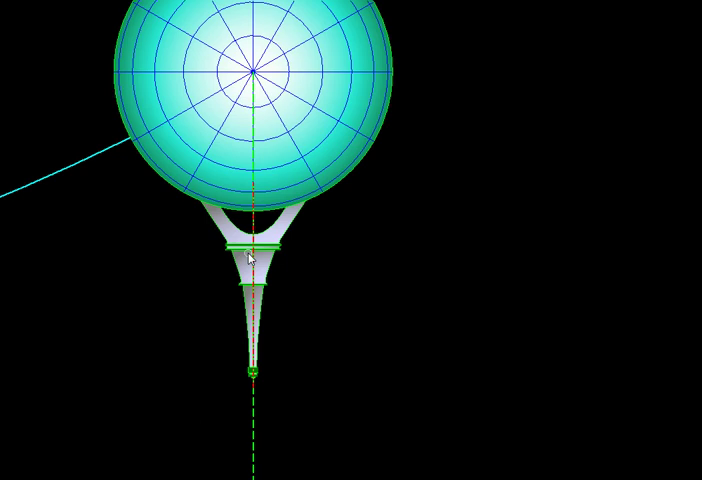
scroll(249, 259, down, 3)
scroll(249, 259, down, 3)
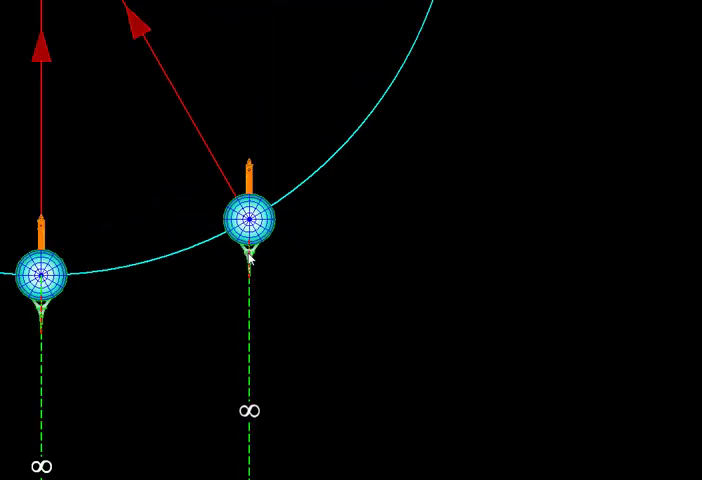
scroll(249, 259, down, 2)
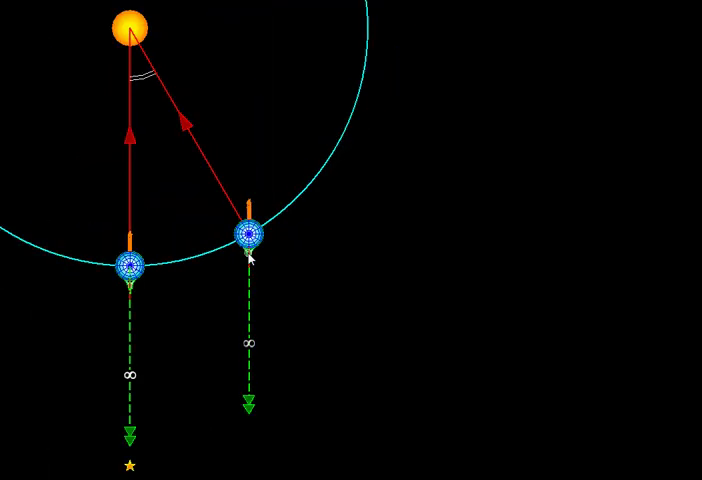
scroll(249, 259, down, 2)
scroll(249, 259, up, 2)
scroll(249, 259, up, 2)
scroll(249, 259, up, 2)
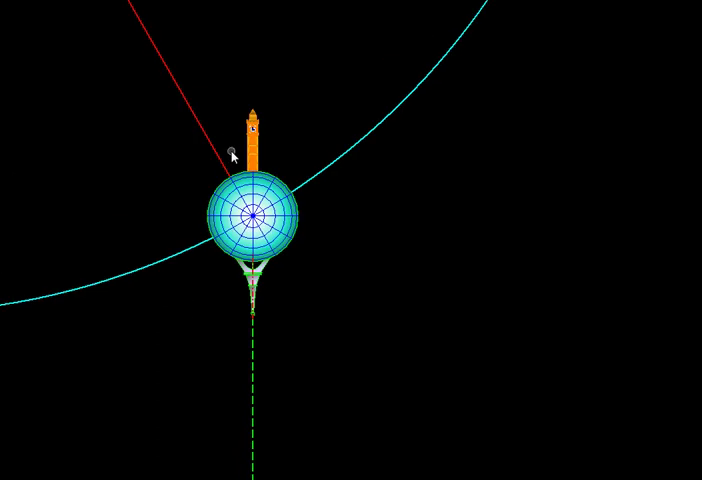
Bring the moved Earth's tower toward the centre of the view
drag(231, 150, 272, 246)
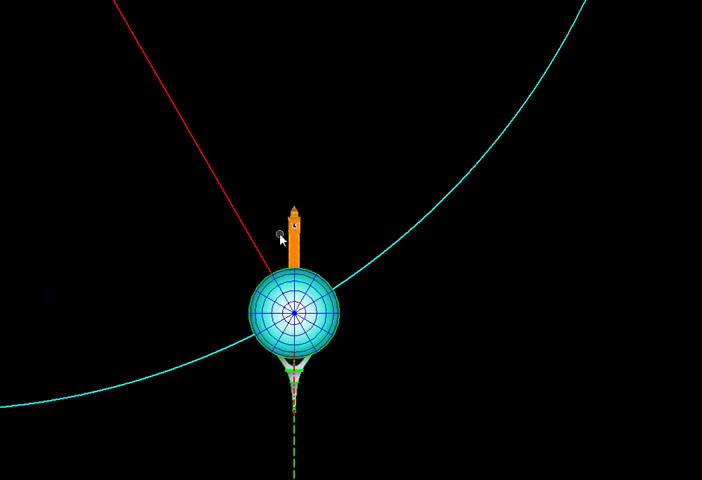
scroll(277, 232, up, 2)
scroll(277, 232, up, 2)
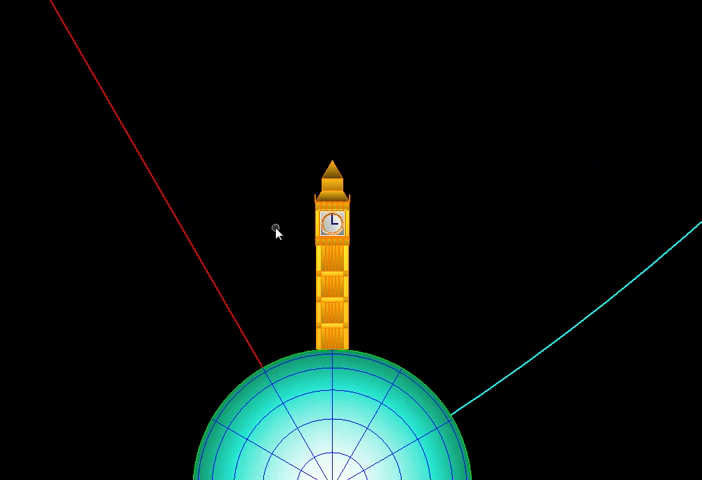